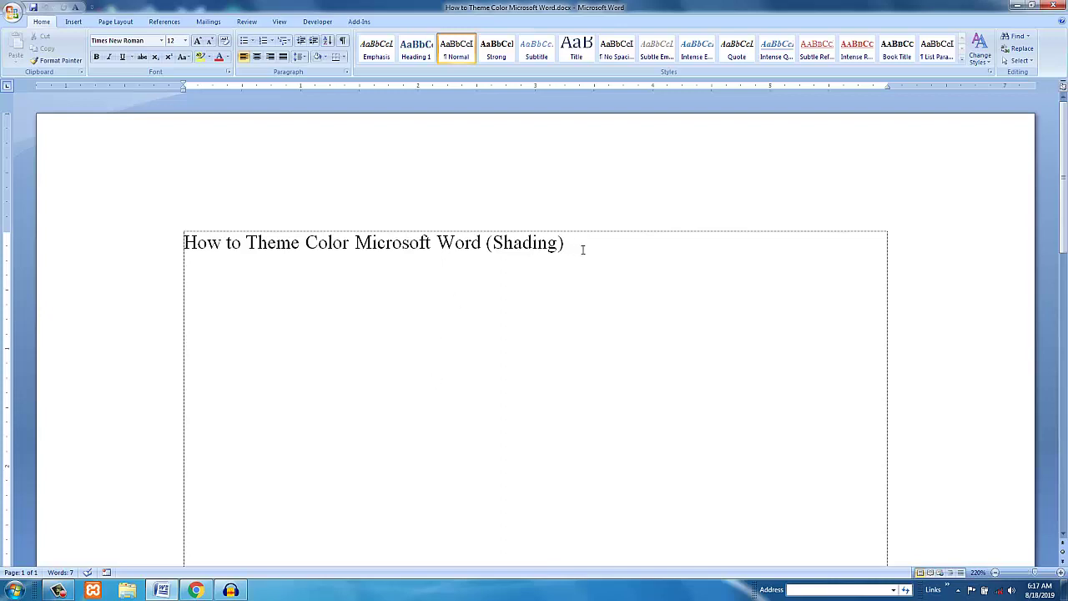
# - Add a new empty line below the title 'How to Theme Color Microsoft Word (Shading)'
pyautogui.press('Return')
pyautogui.press('Return')
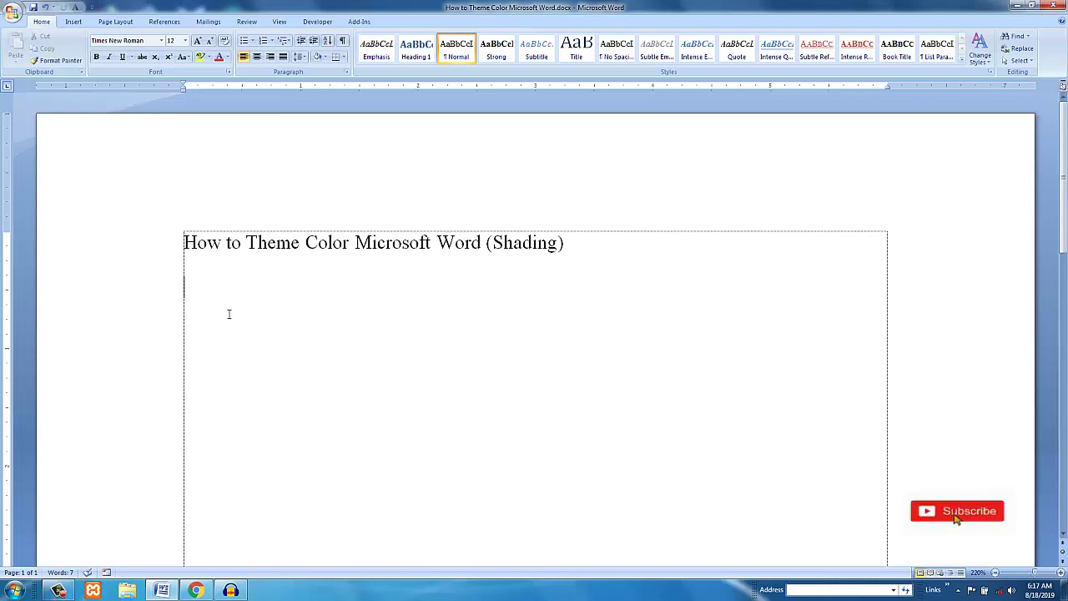
# - Select the words 'Microsoft Word' in the title and copy them
pyautogui.moveTo(354, 242); pyautogui.dragTo(469, 242)
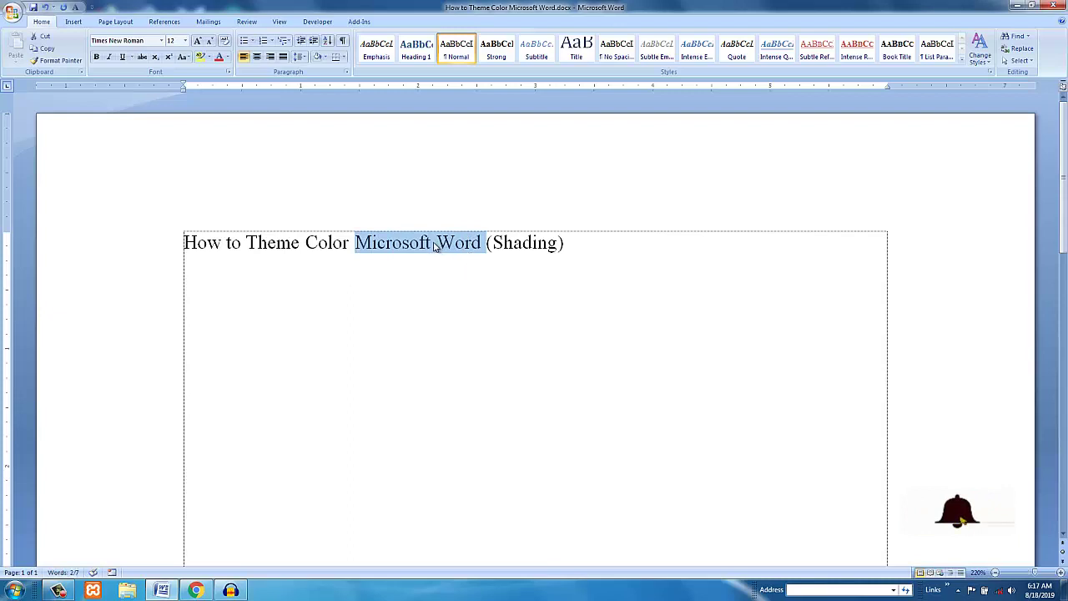
pyautogui.press('Left')
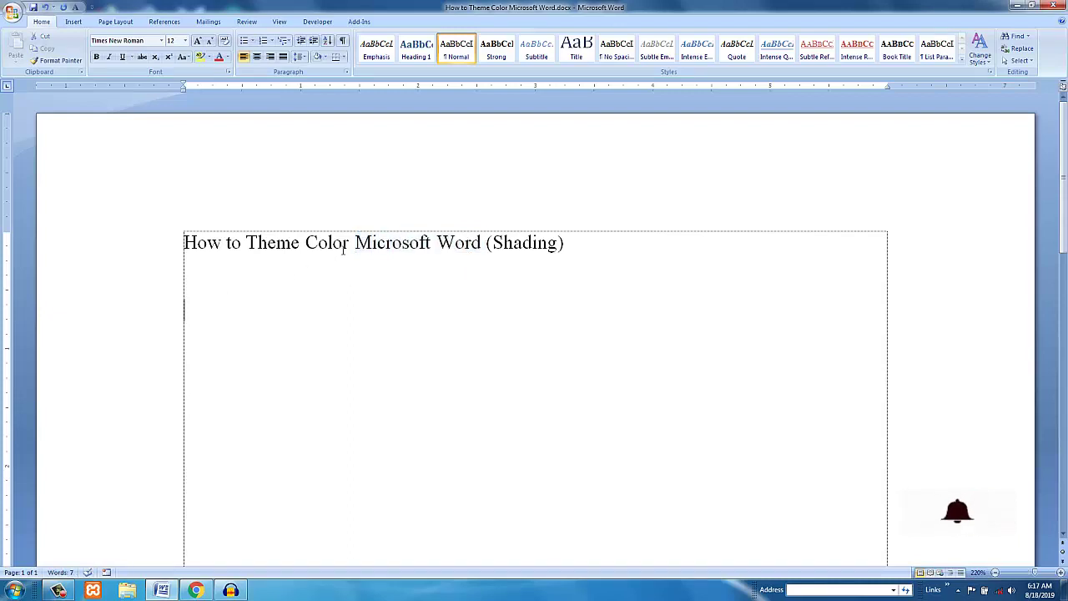
pyautogui.moveTo(357, 242); pyautogui.dragTo(482, 243)
pyautogui.hotkey('ctrl', 'c')
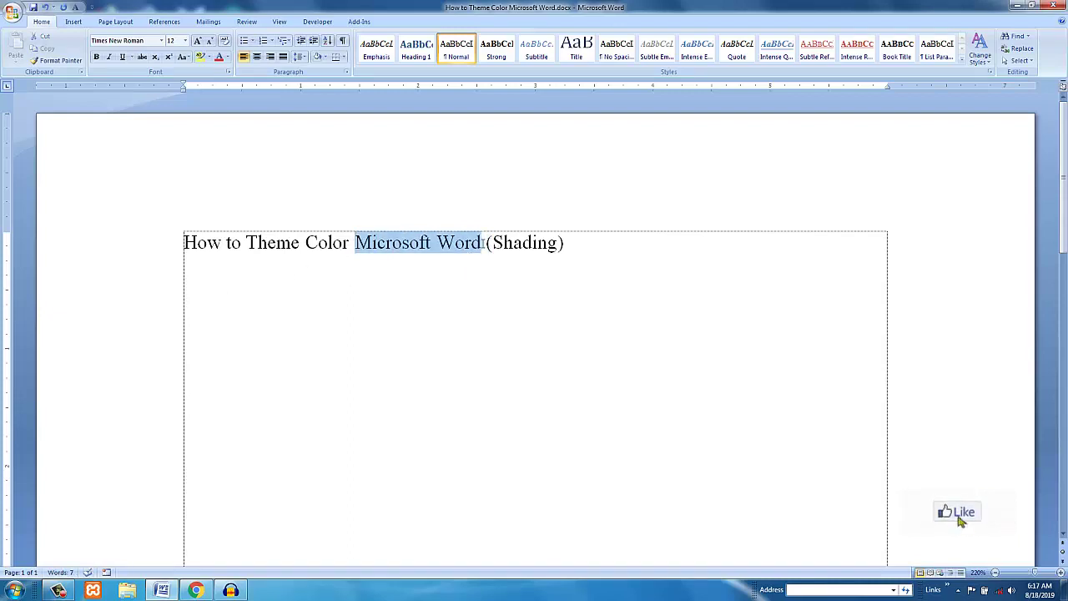
pyautogui.rightClick(467, 252)
pyautogui.press('Escape')
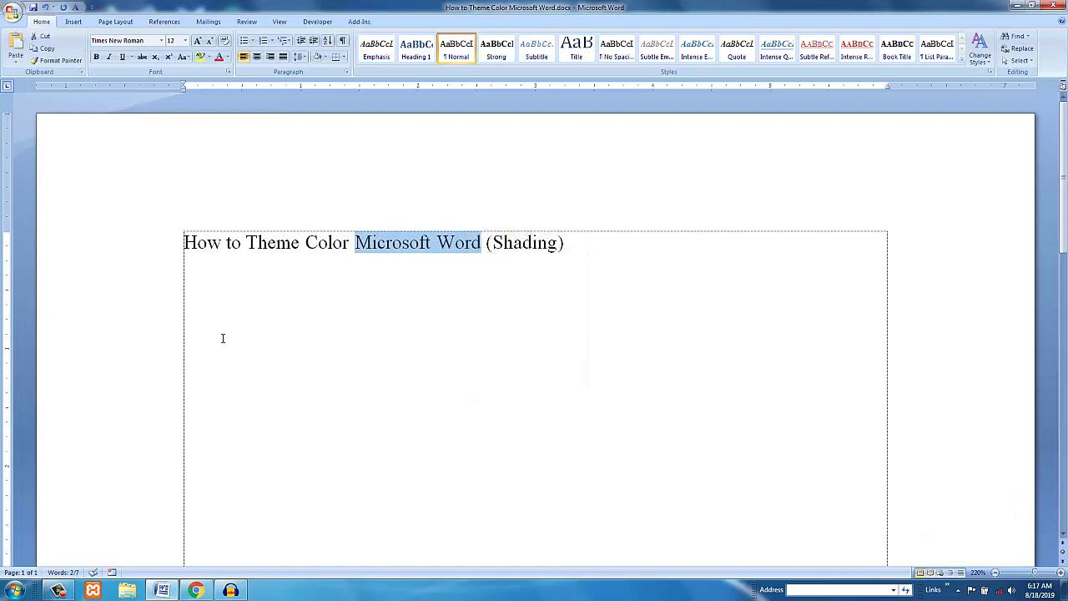
# - Paste 'Microsoft Word' onto the lower line and select the pasted line
pyautogui.click(223, 337)
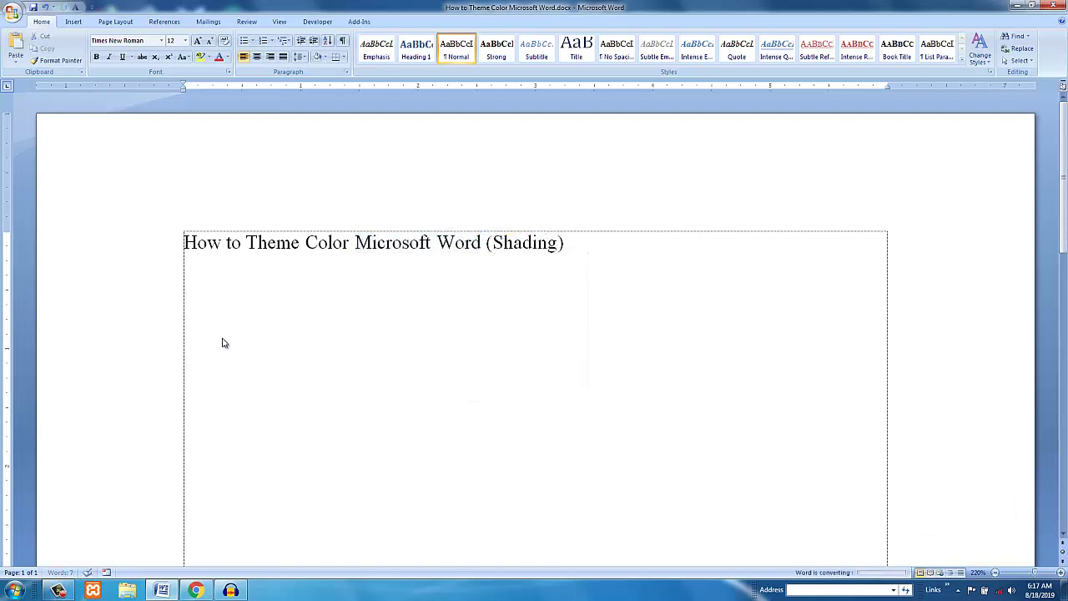
pyautogui.hotkey('ctrl', 'v')
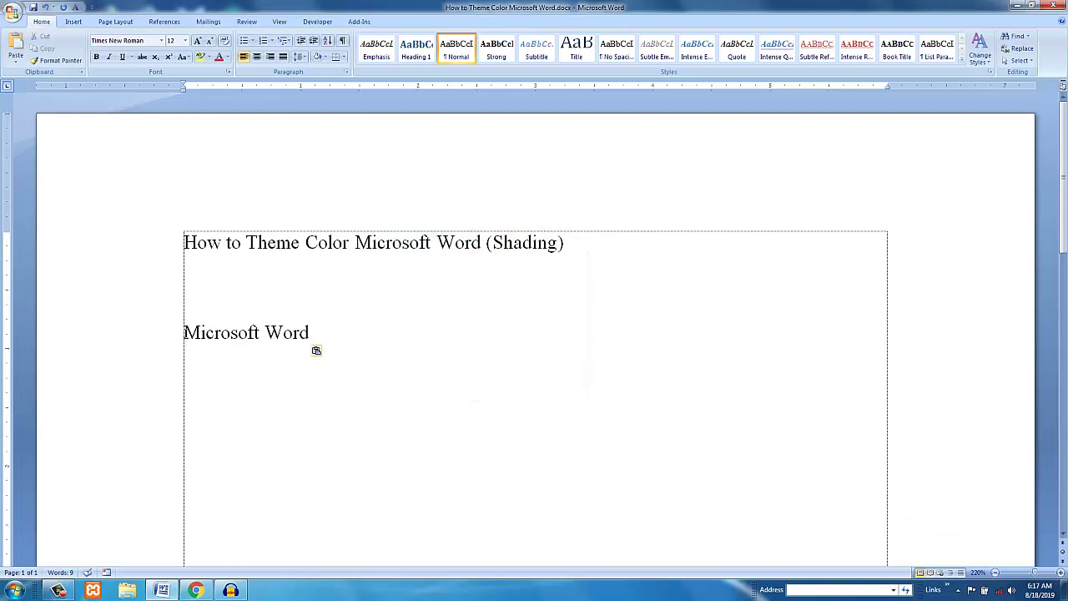
pyautogui.moveTo(185, 332); pyautogui.dragTo(317, 333)
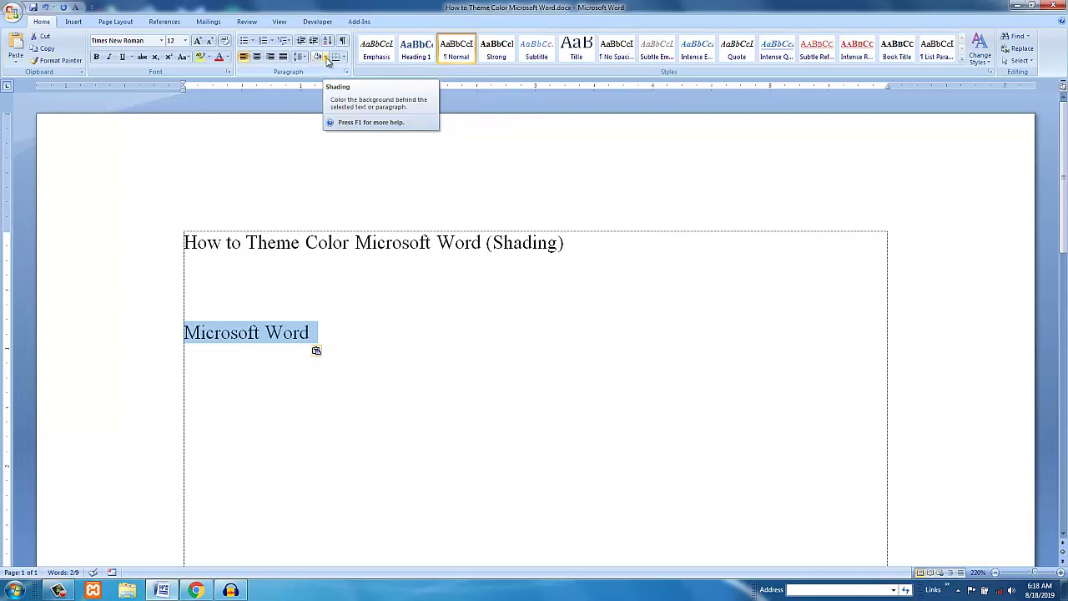
# - Apply Green paragraph shading to the pasted 'Microsoft Word' line
pyautogui.click(326, 57)
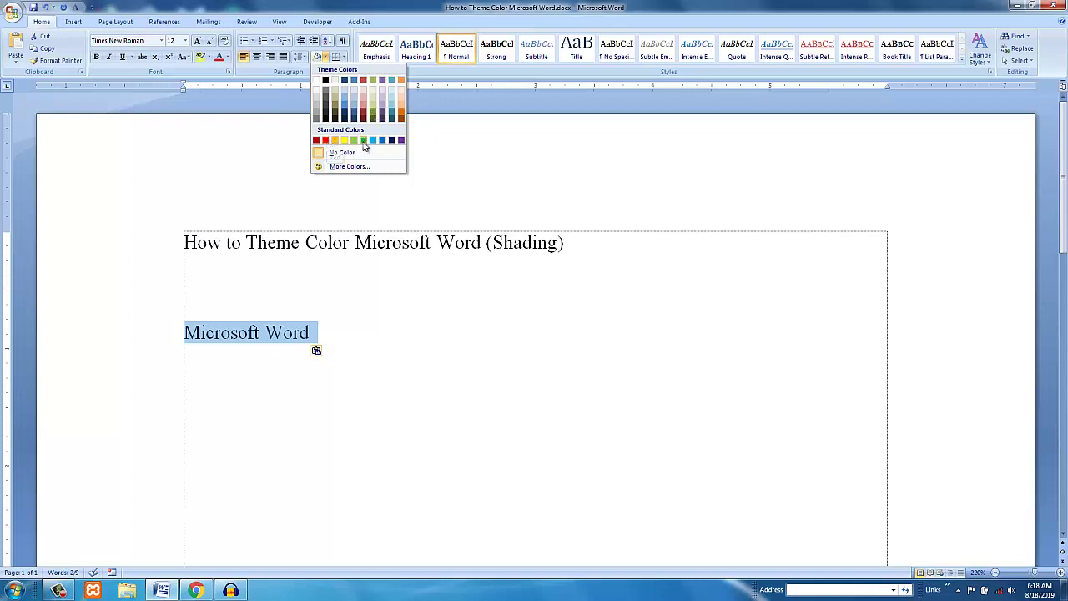
pyautogui.click(342, 153)
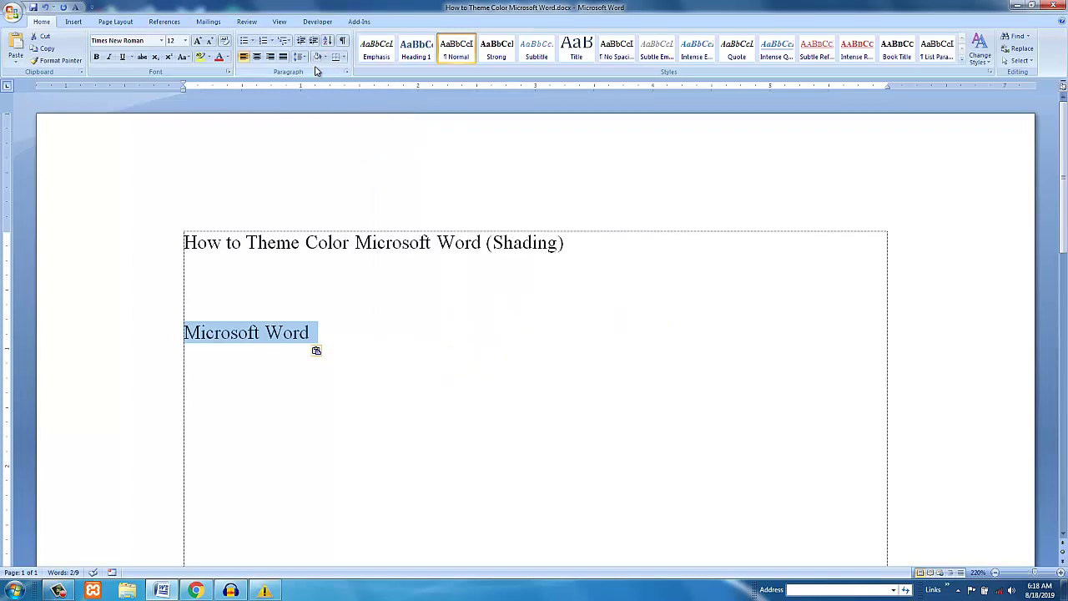
pyautogui.click(325, 56)
pyautogui.click(363, 139)
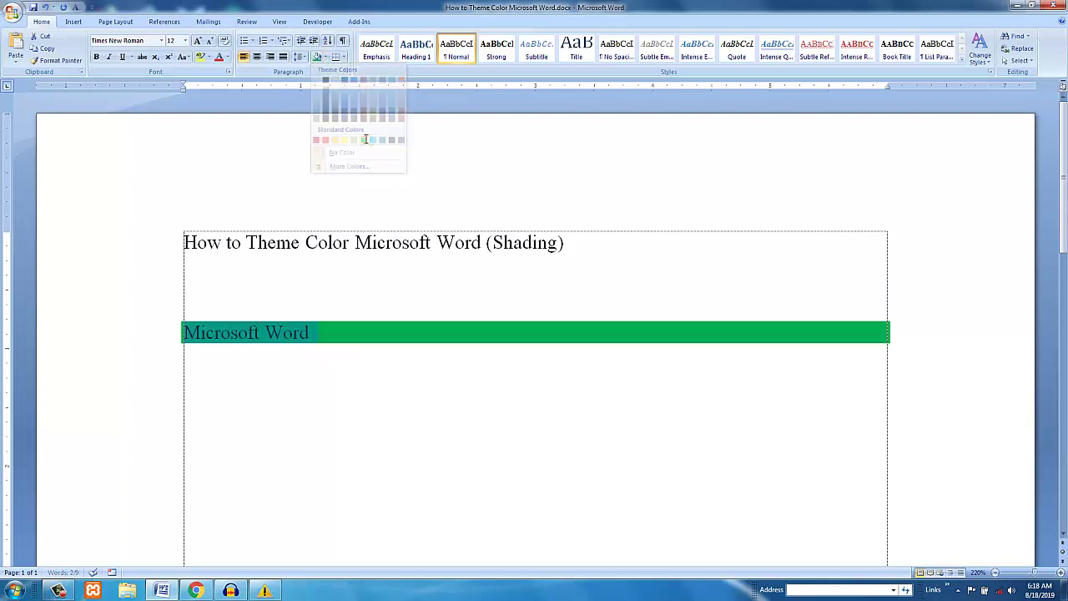
pyautogui.click(379, 351)
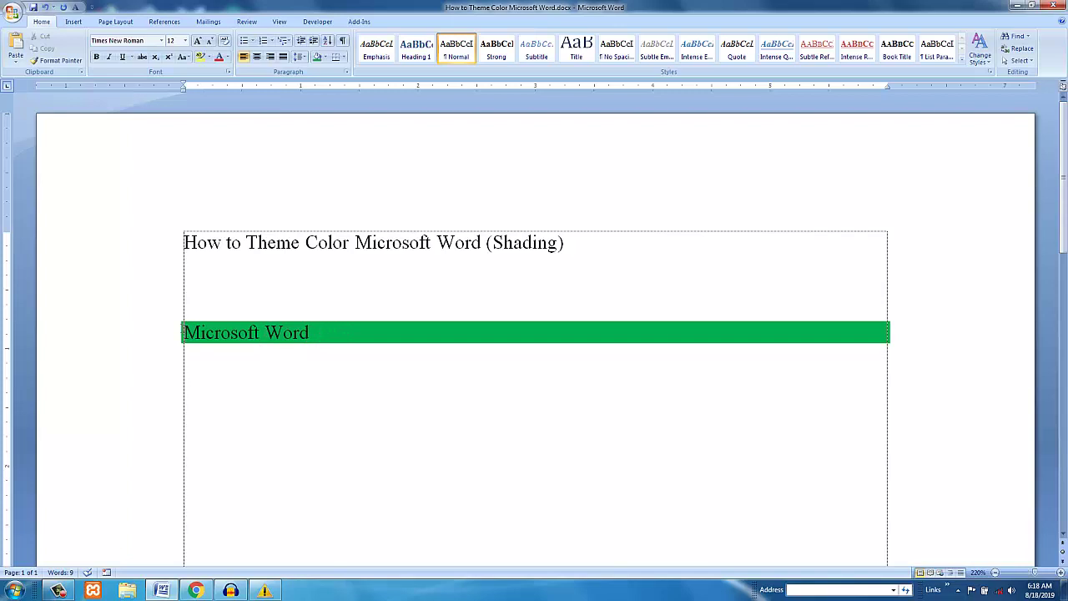
pyautogui.hotkey('shift', 'End')
# - Set the line's shading to No Color, then reselect the 'Microsoft Word' line
pyautogui.click(327, 58)
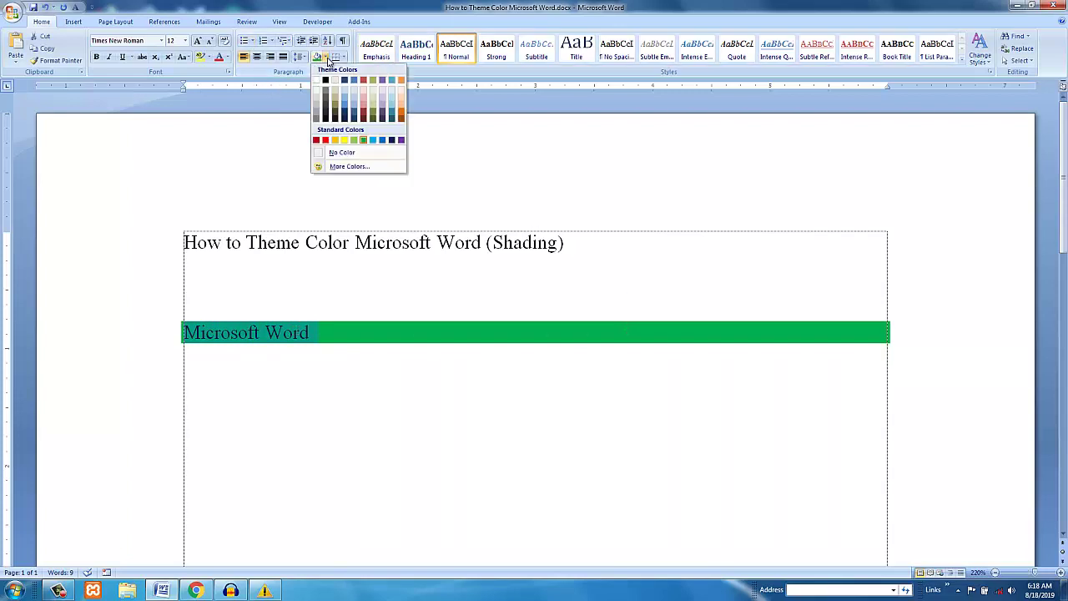
pyautogui.click(341, 152)
pyautogui.click(257, 345)
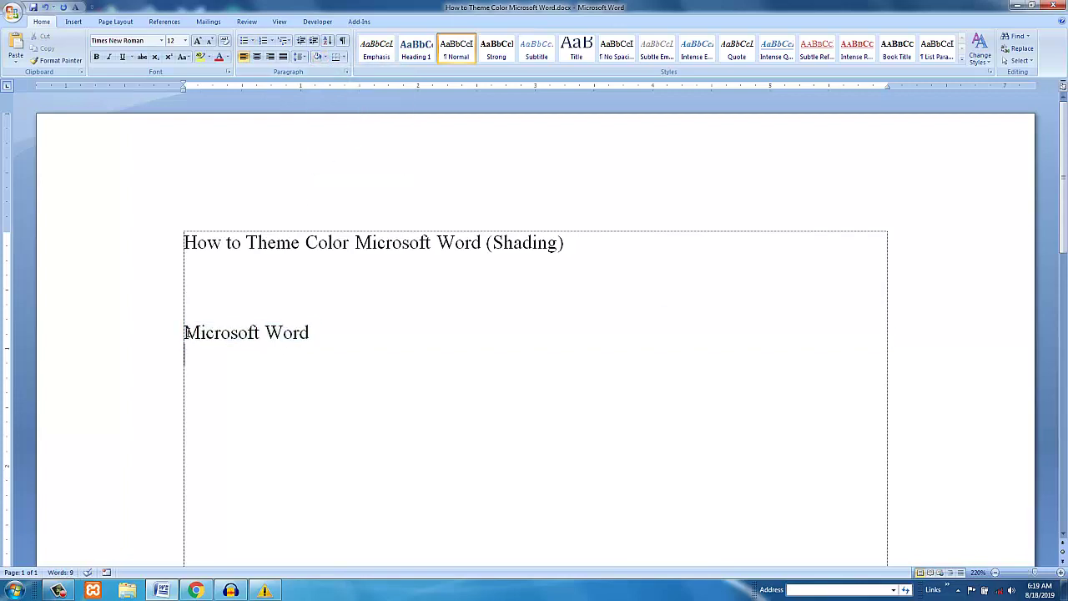
pyautogui.moveTo(185, 332); pyautogui.dragTo(311, 337)
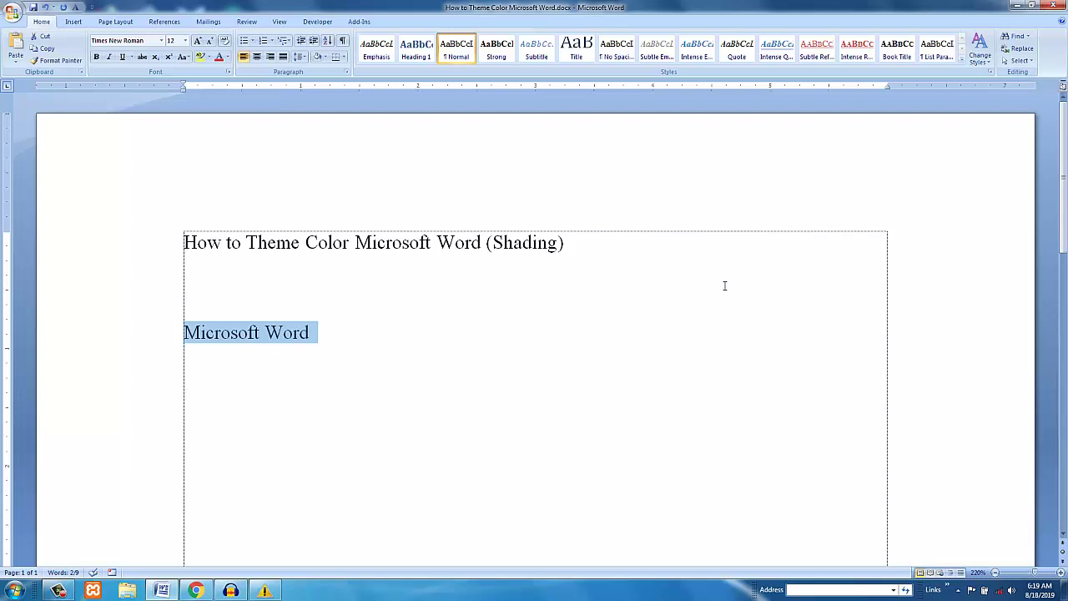
# - Trim the selection to just 'Microsoft Word' and shade those words orange instead of green
pyautogui.hotkey('shift', 'Left')
pyautogui.click(325, 57)
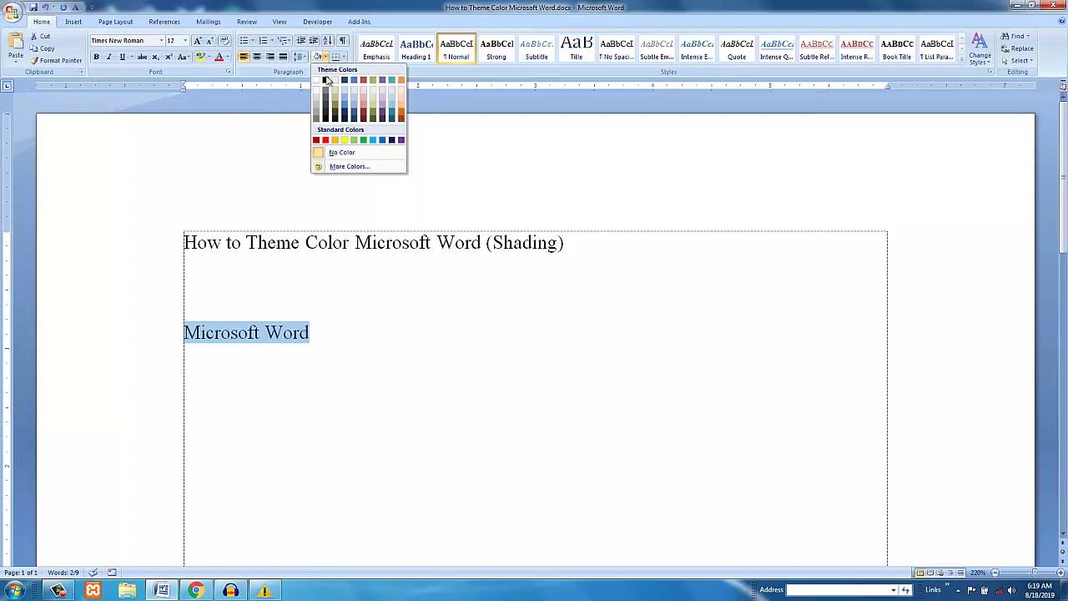
pyautogui.click(365, 142)
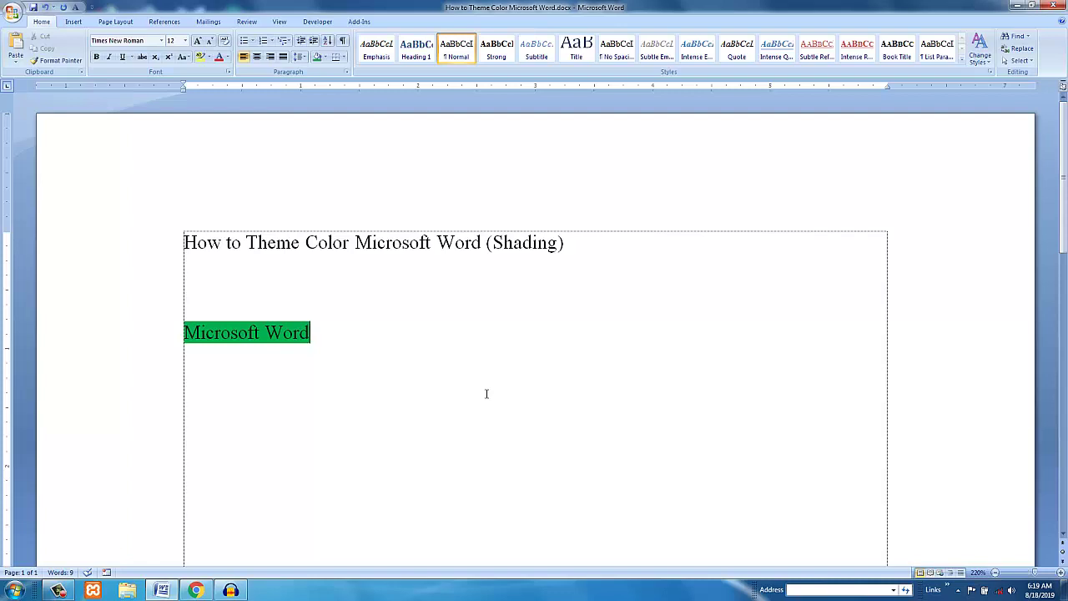
pyautogui.hotkey('ctrl', 'z')
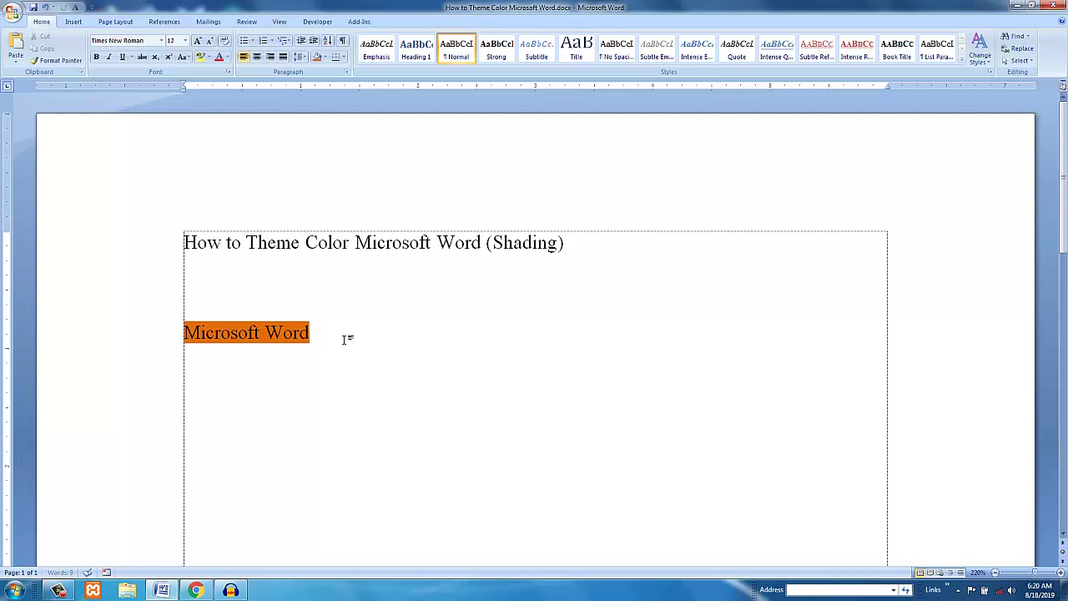
# - Type 'kkkkkkmkk' after 'Microsoft Word' and select the new text
pyautogui.write(' k')
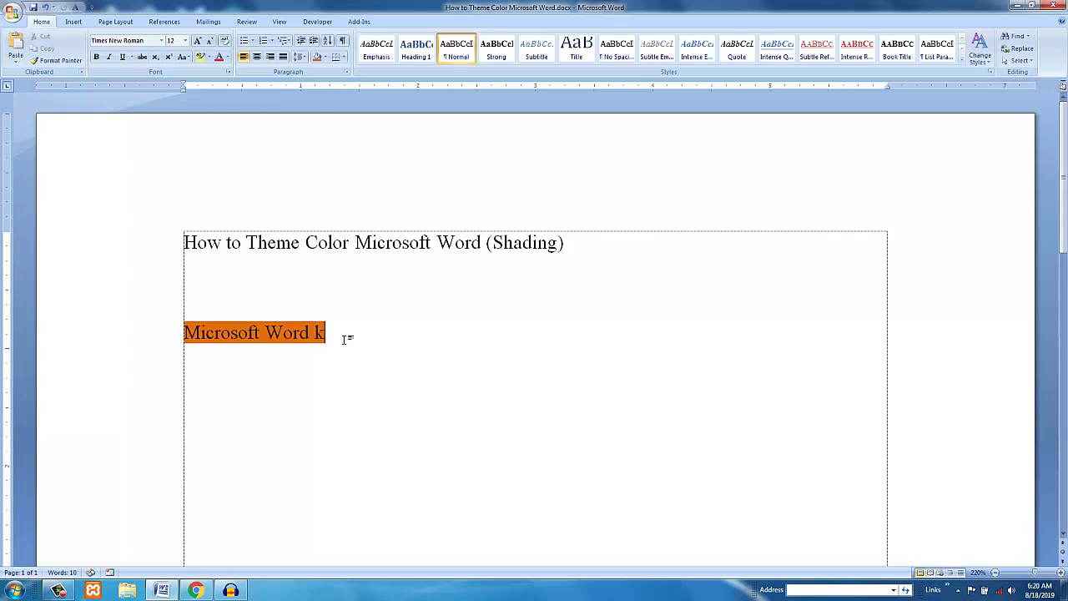
pyautogui.write('kkkkkmkk')
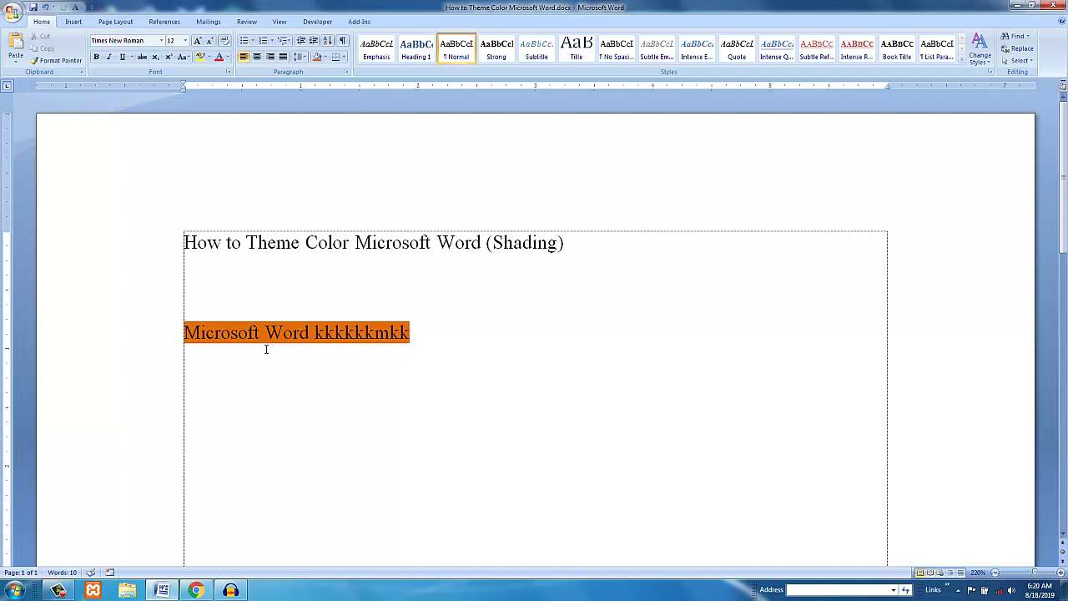
pyautogui.moveTo(314, 331); pyautogui.dragTo(409, 335)
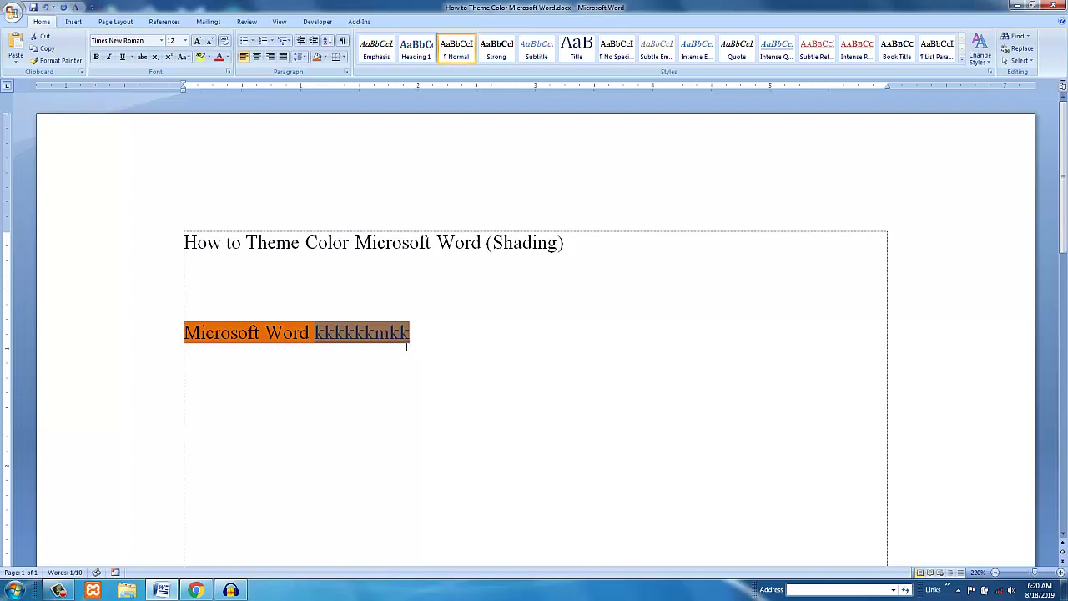
# - Set No Color shading on 'kkkkkkmkk' and the space before it, keeping 'Microsoft Word' orange
pyautogui.click(326, 56)
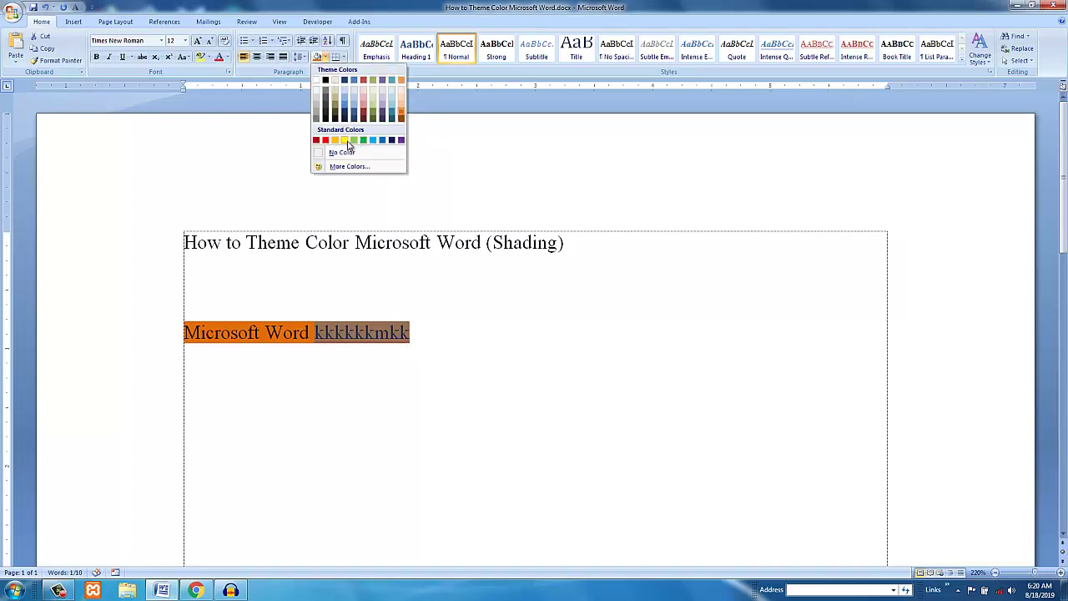
pyautogui.click(393, 98)
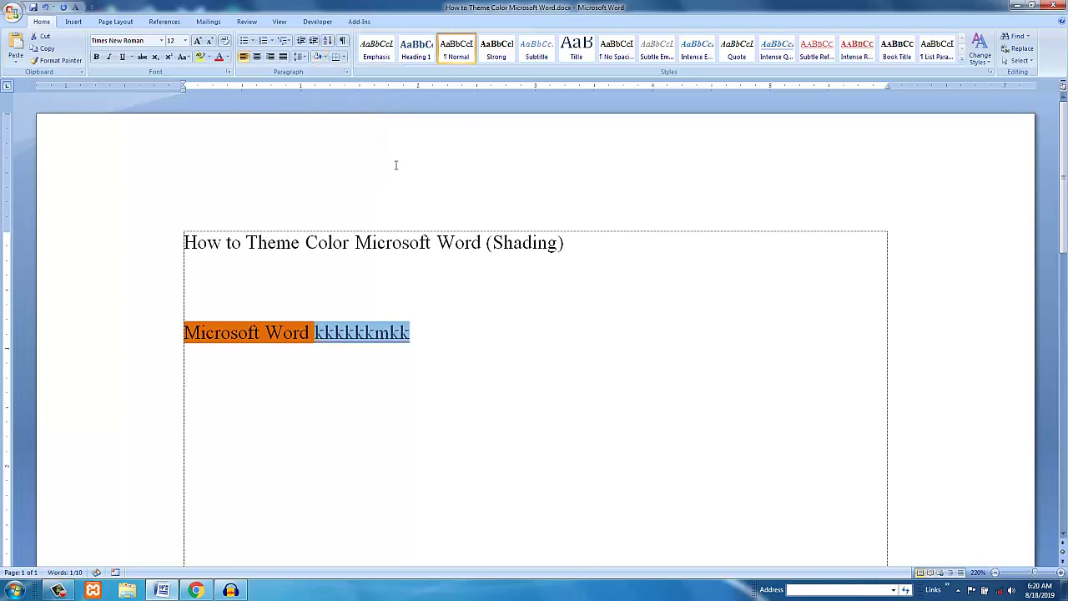
pyautogui.click(420, 359)
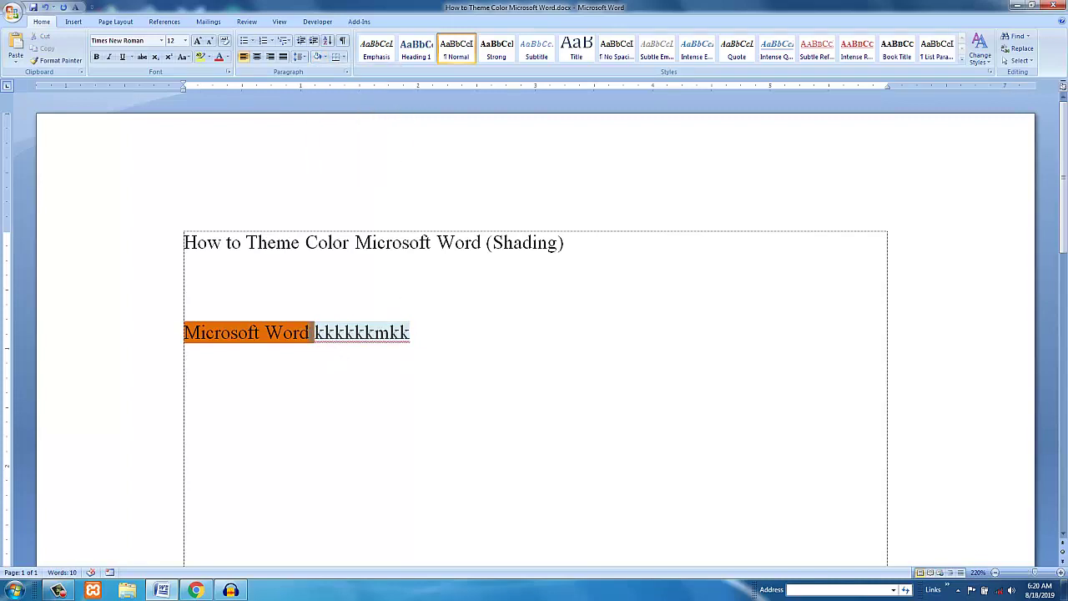
pyautogui.moveTo(310, 332); pyautogui.dragTo(316, 350)
pyautogui.click(324, 57)
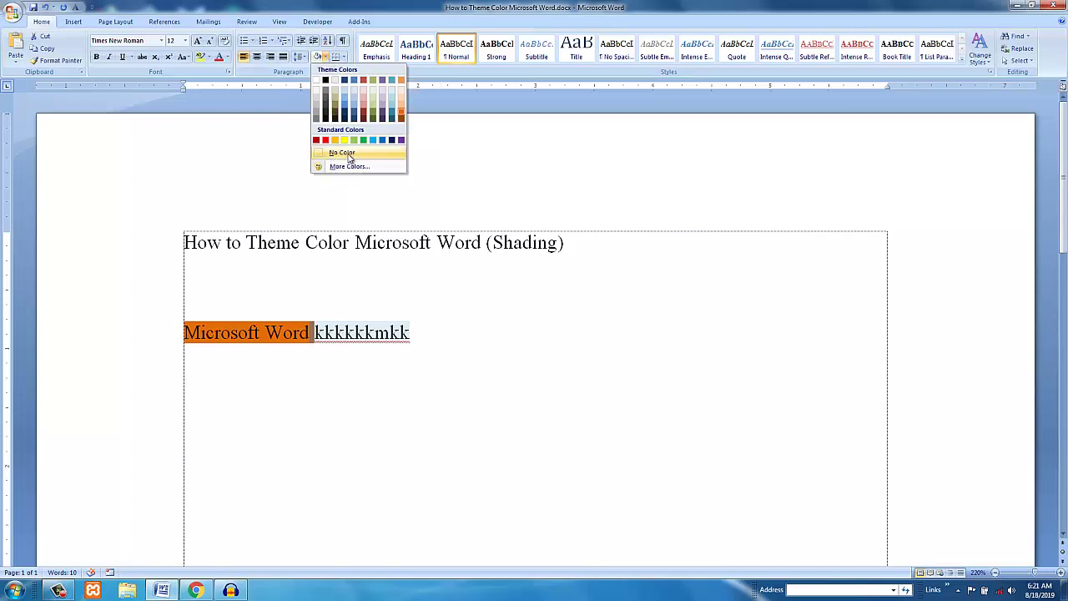
pyautogui.click(348, 155)
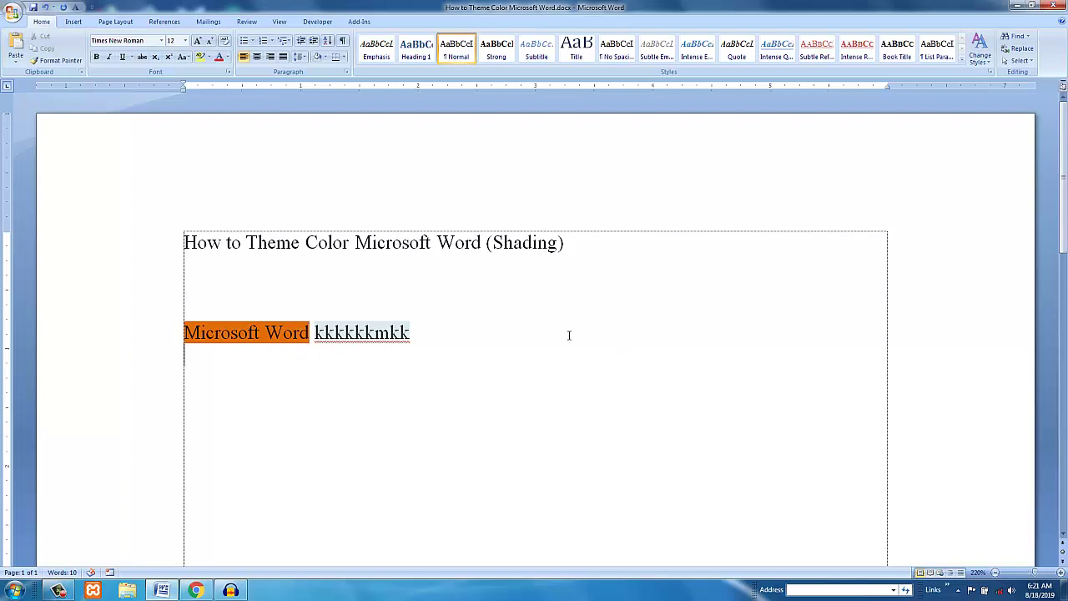
pyautogui.click(428, 334)
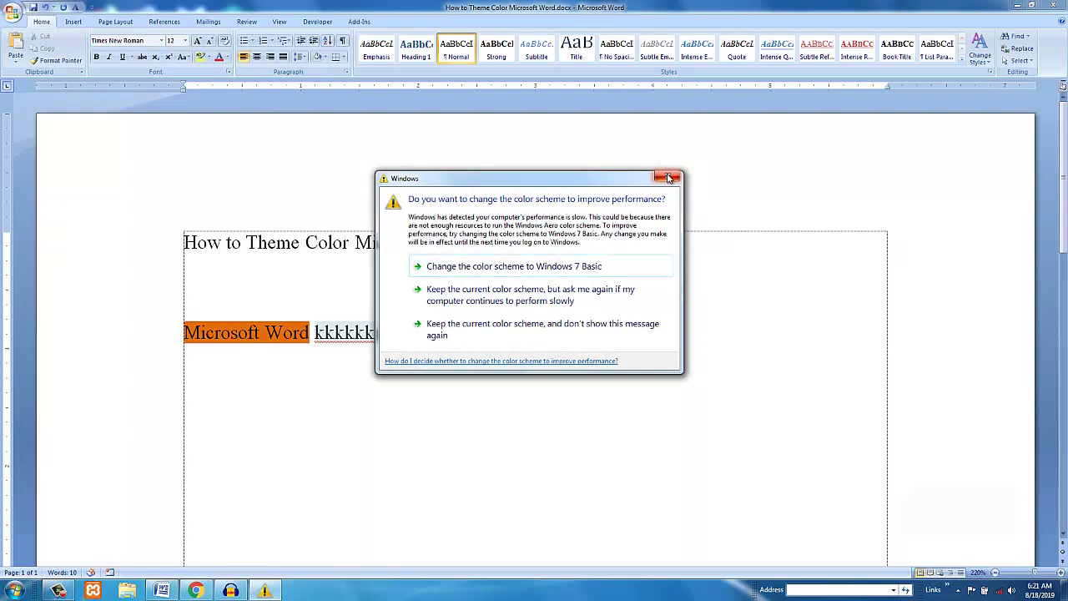
pyautogui.click(668, 177)
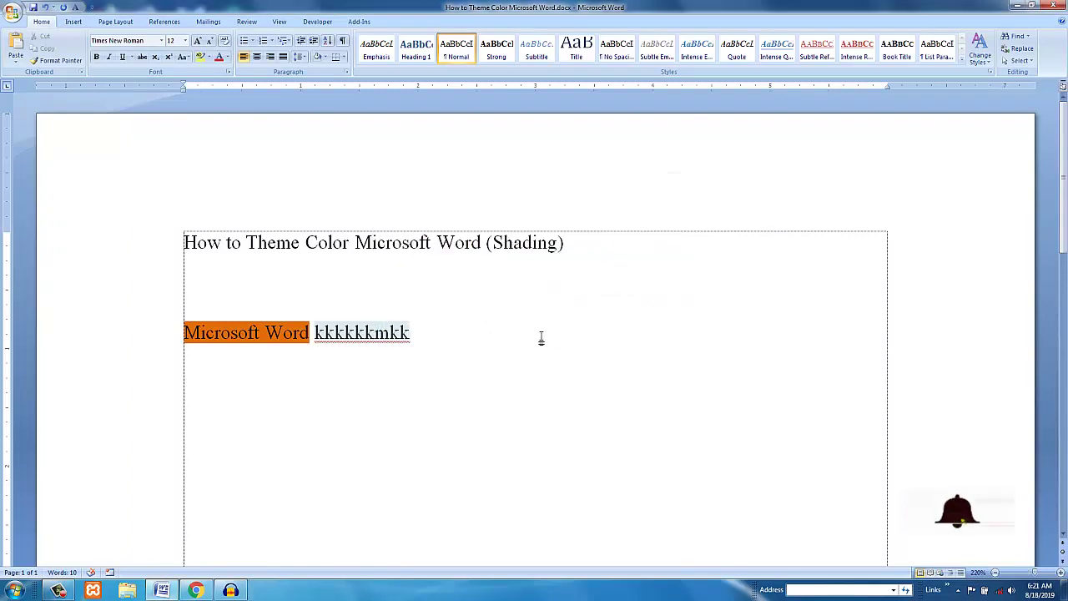